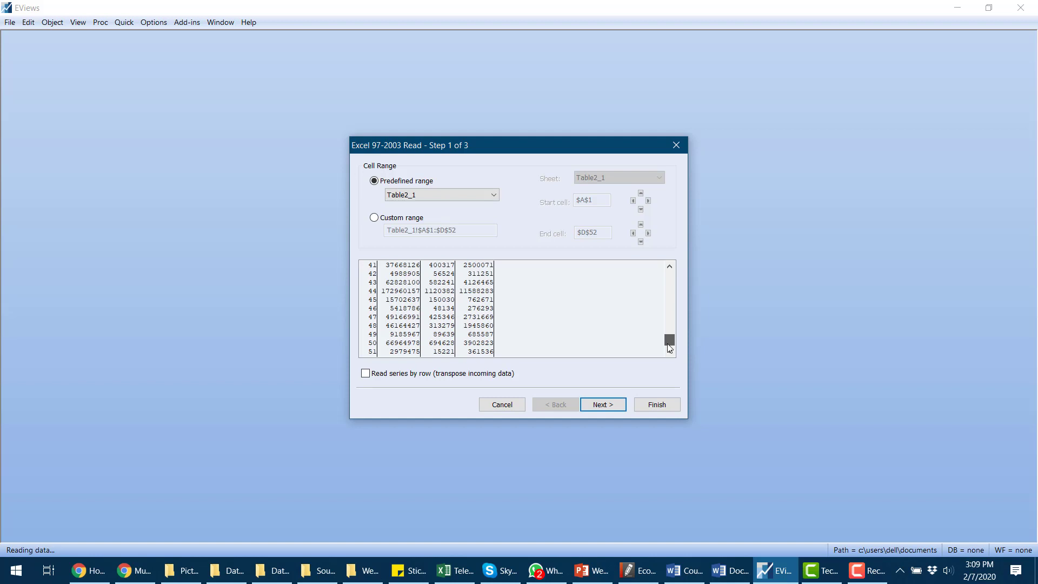
# Import the Table2_1 range with the remaining default settings, linking the imported series to the external source.
pyautogui.moveTo(669, 341); pyautogui.dragTo(667, 277)
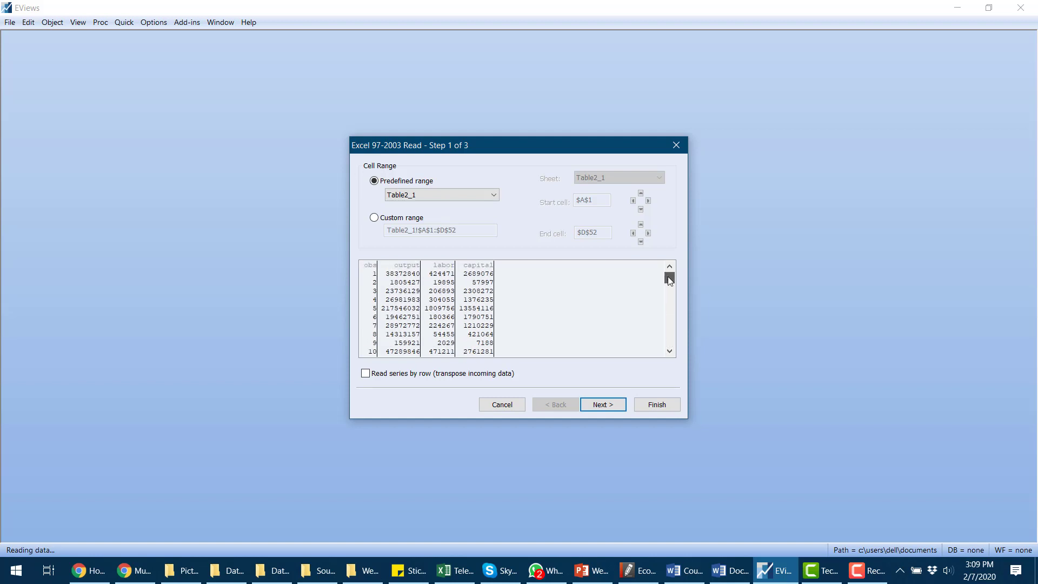
pyautogui.click(599, 405)
pyautogui.click(599, 405)
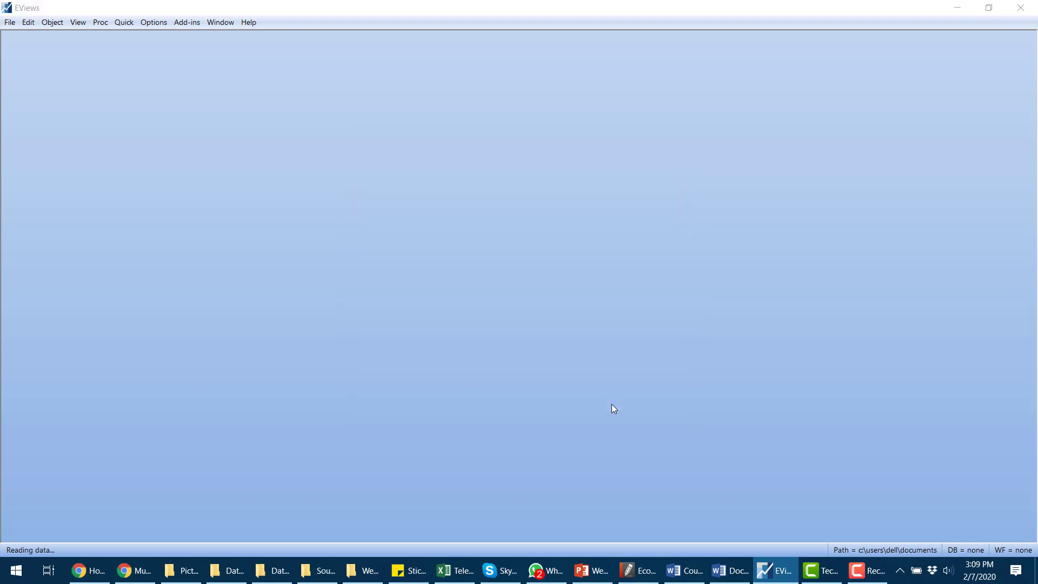
pyautogui.click(690, 409)
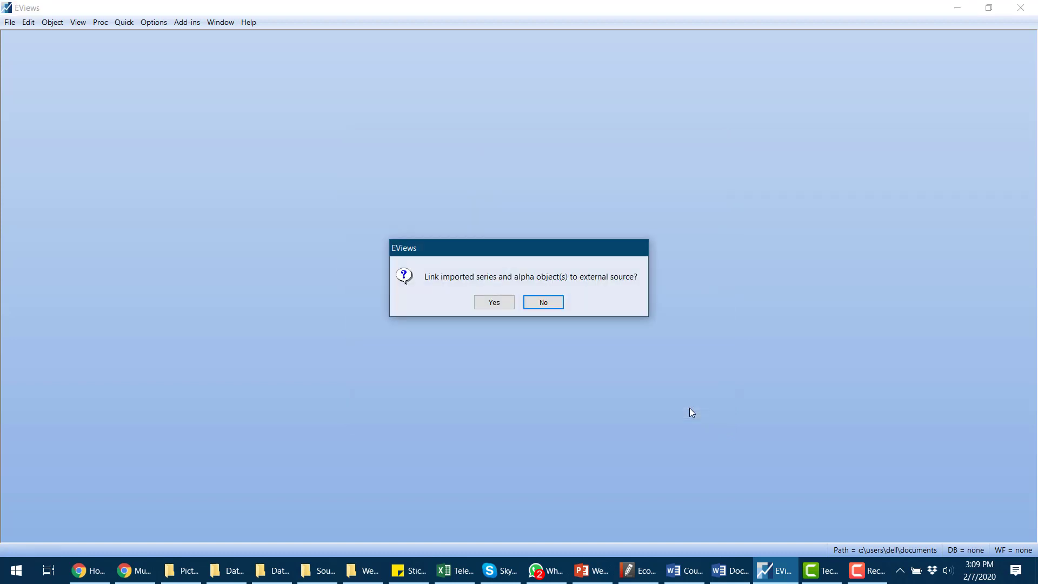
pyautogui.click(485, 306)
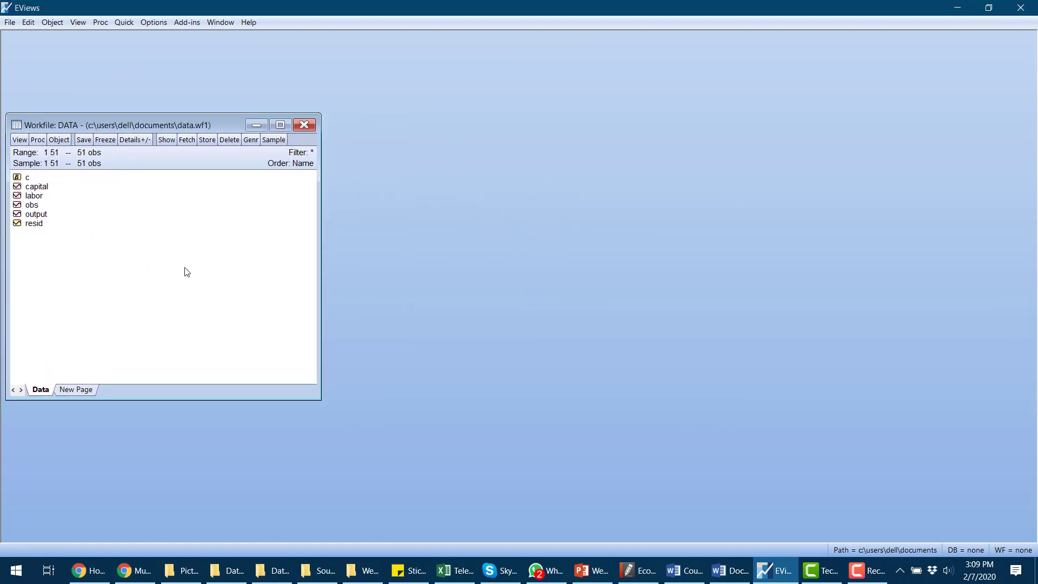
pyautogui.click(37, 215)
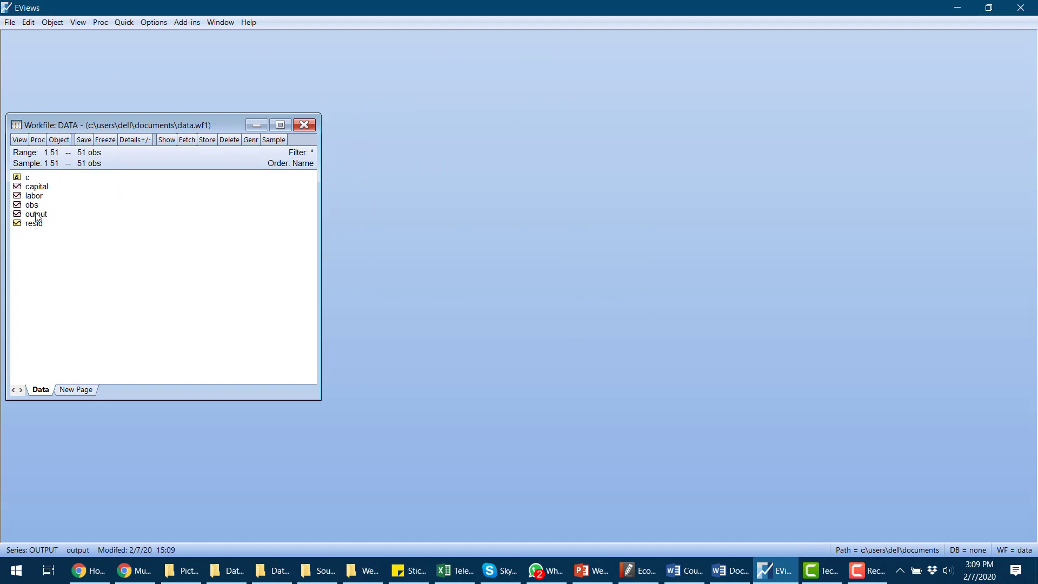
pyautogui.press('Up')
pyautogui.press('Up')
pyautogui.press('Up')
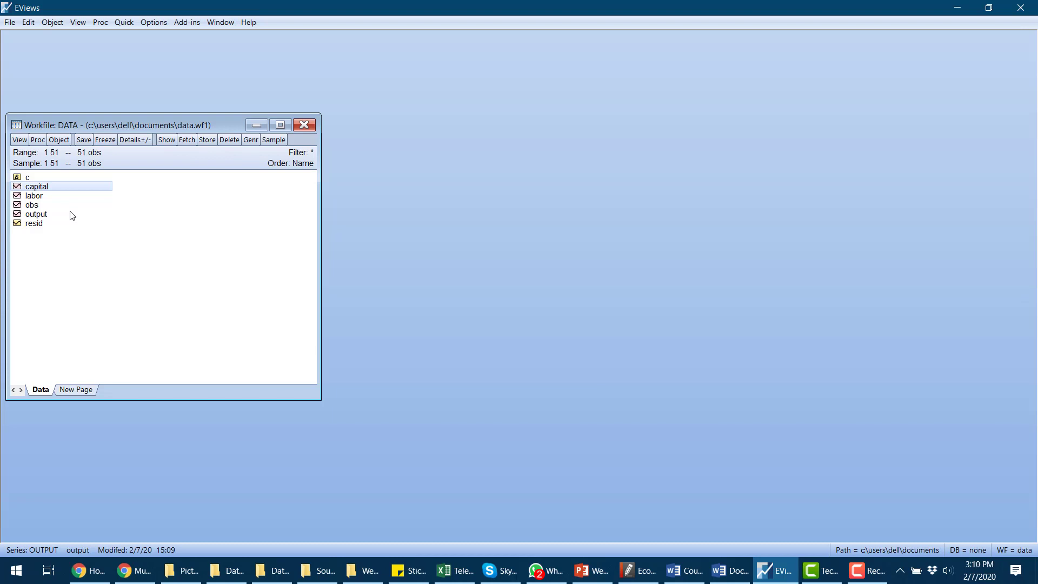
pyautogui.click(48, 215)
pyautogui.click(41, 196)
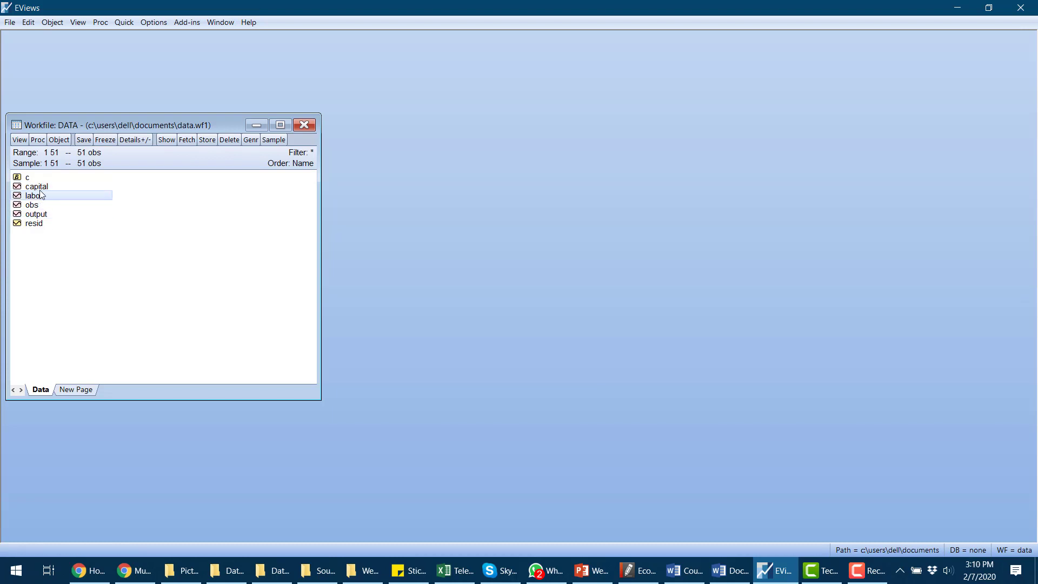
pyautogui.click(43, 187)
pyautogui.click(48, 215)
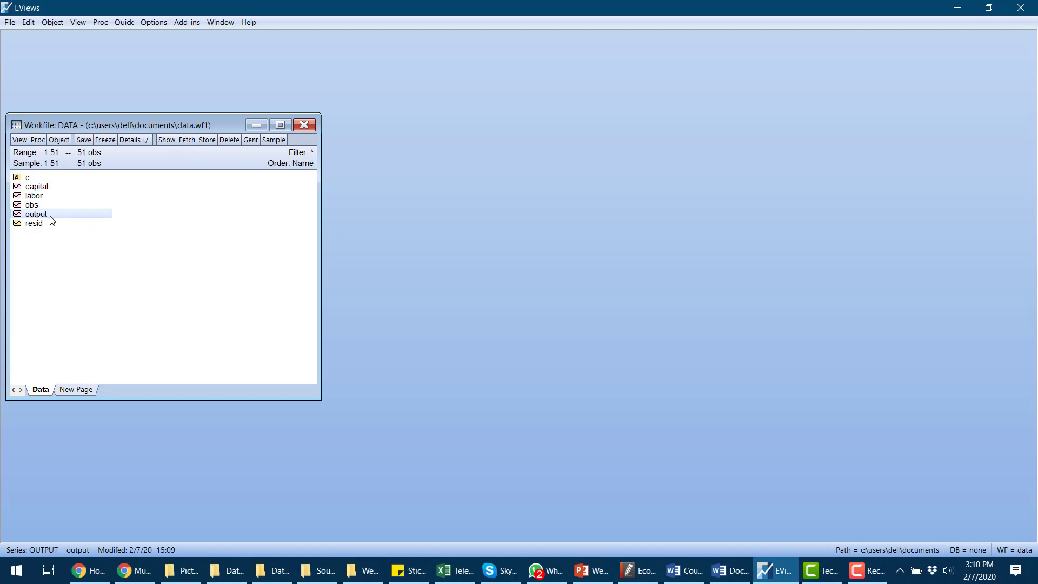
pyautogui.click(50, 197)
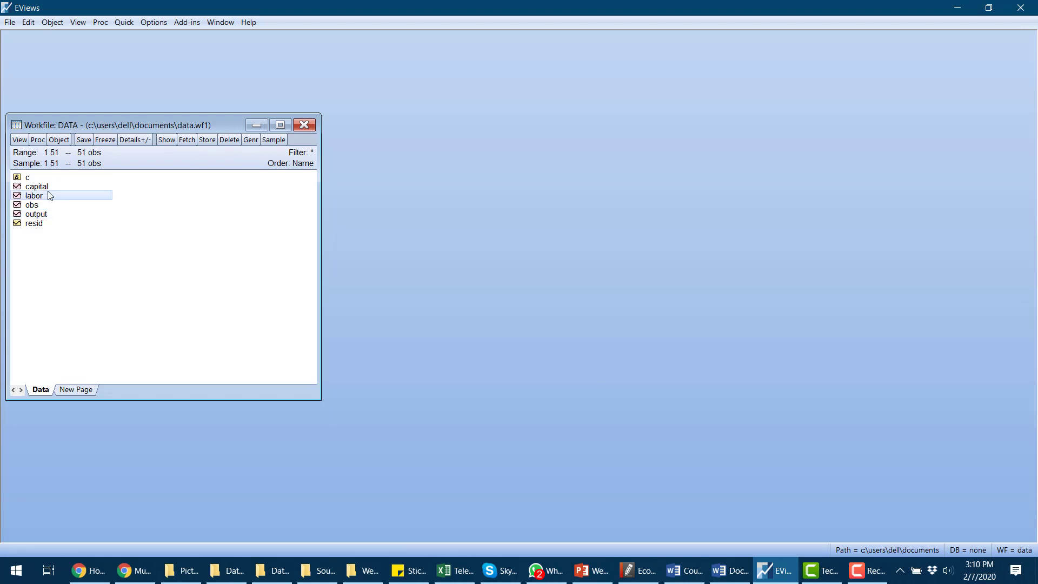
pyautogui.press('Up')
pyautogui.click(52, 216)
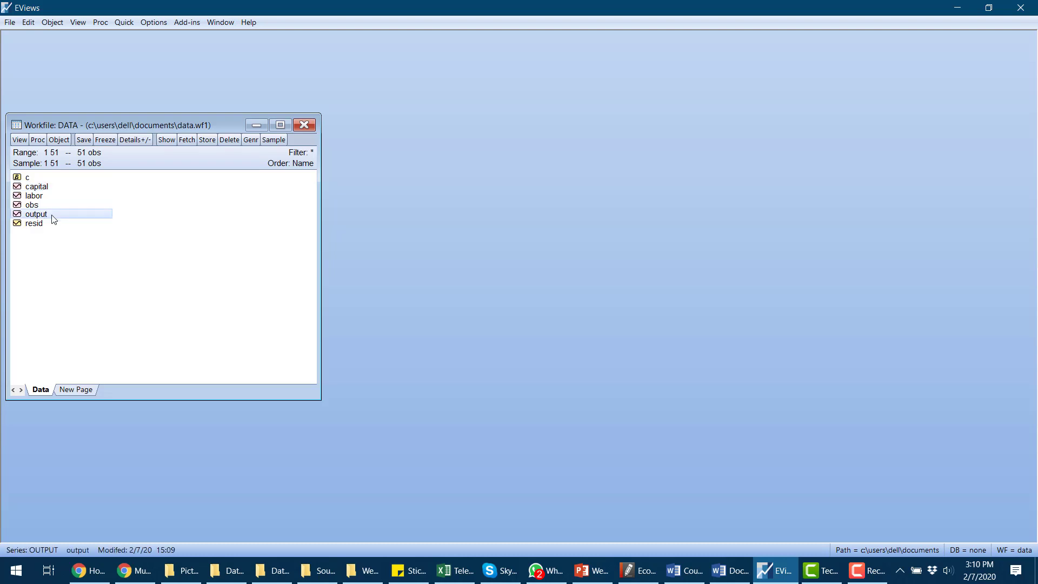
pyautogui.click(76, 155)
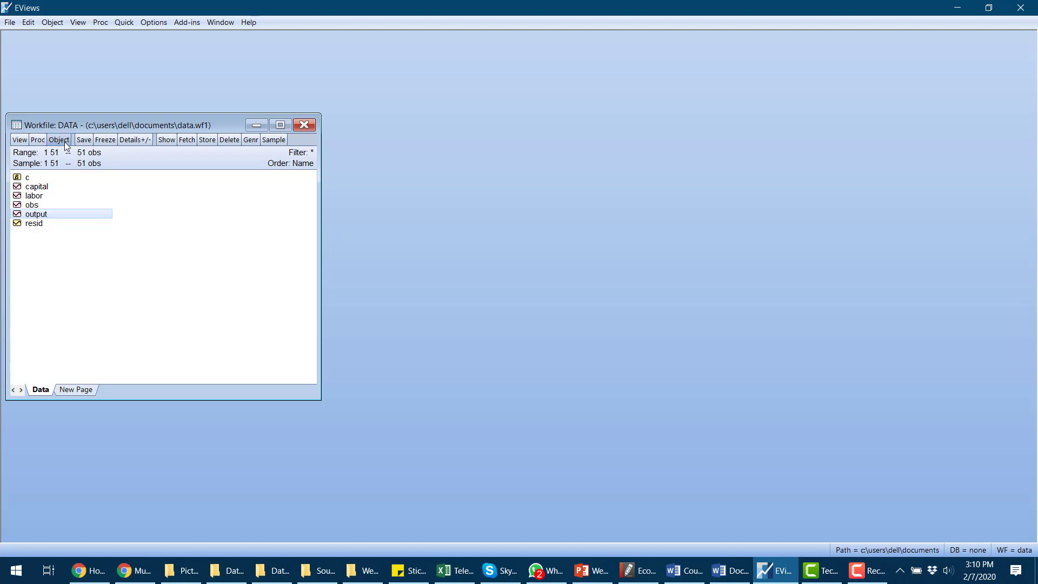
pyautogui.click(64, 142)
pyautogui.click(83, 166)
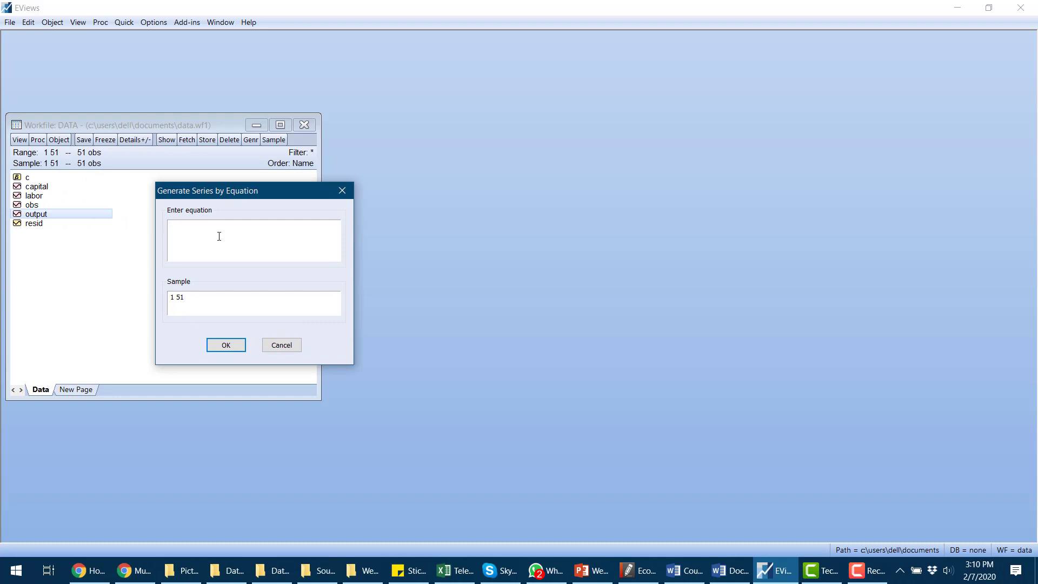
pyautogui.write('lno')
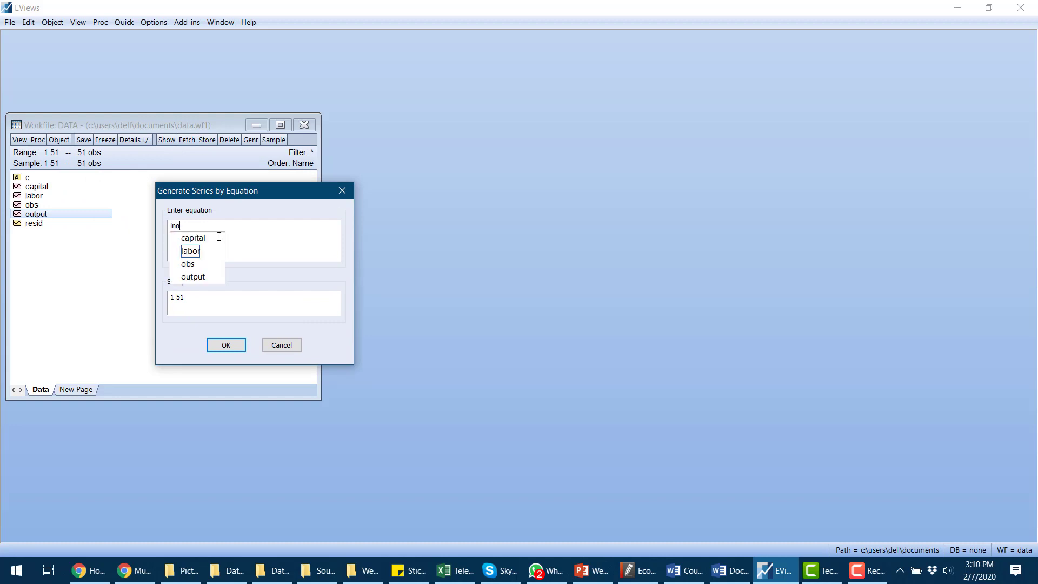
pyautogui.write('utput =')
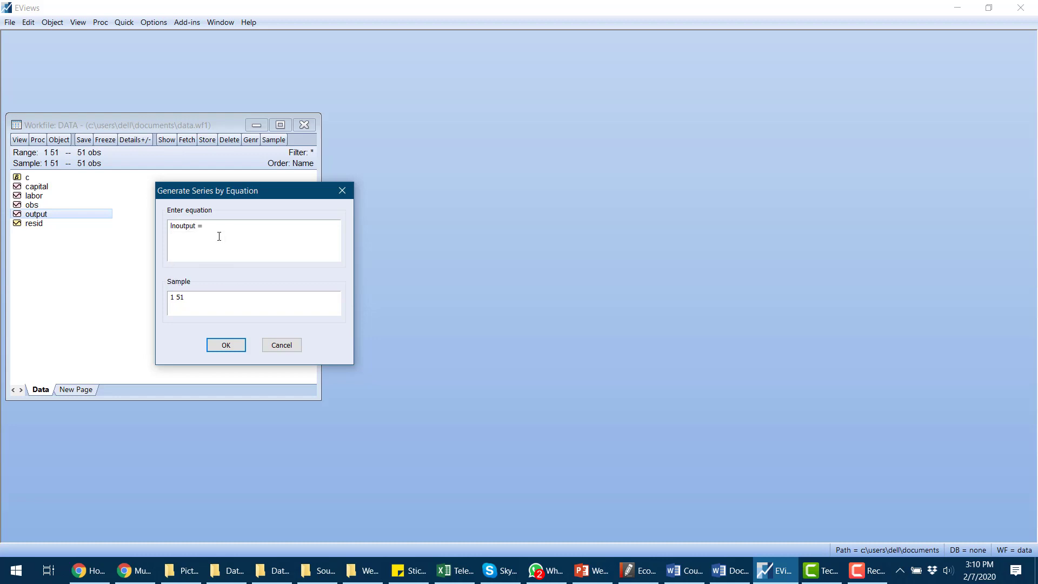
pyautogui.write(' @log(output)')
pyautogui.click(231, 344)
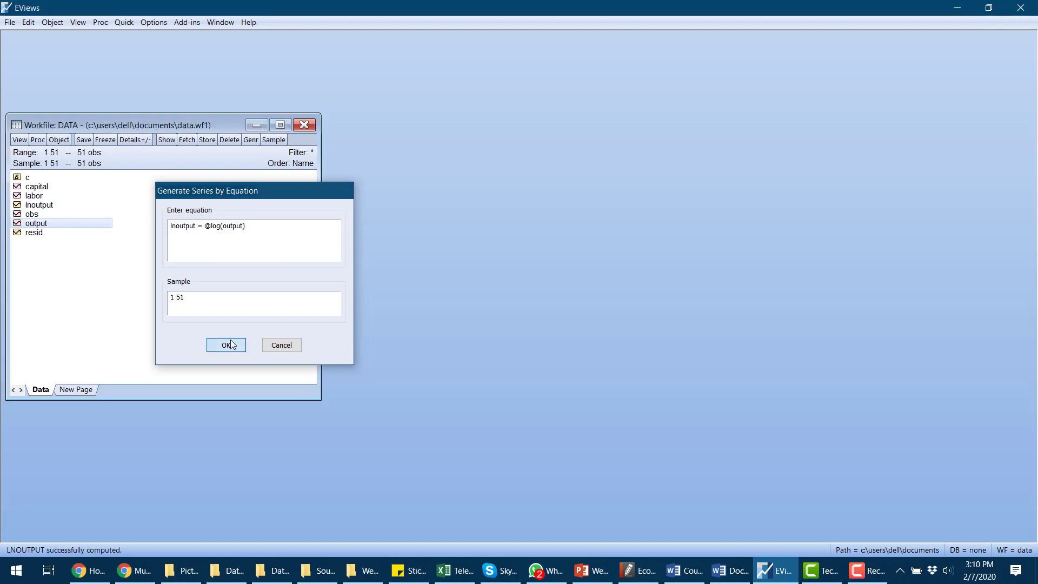
# Open the lnoutput and output series together as a group.
pyautogui.click(34, 205)
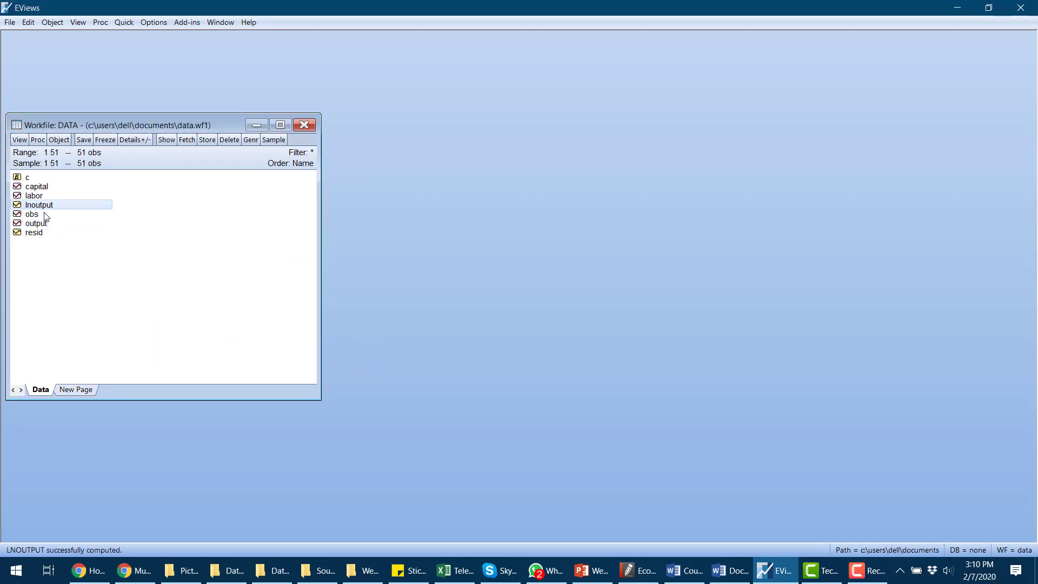
pyautogui.keyDown('ctrl'); pyautogui.click(48, 223); pyautogui.keyUp('ctrl')
pyautogui.rightClick(48, 224)
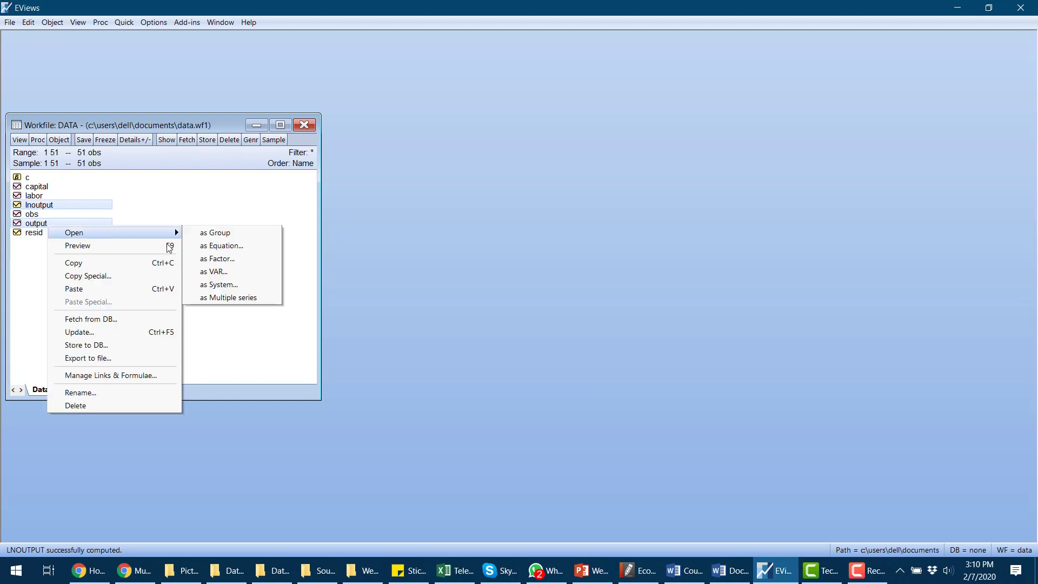
pyautogui.click(258, 233)
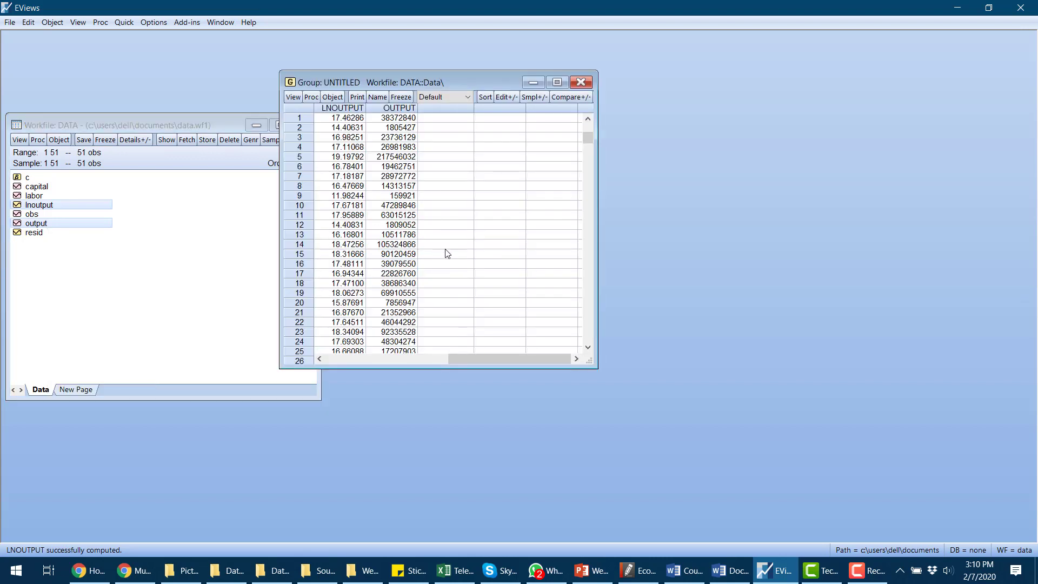
# Compare the lnoutput and output values across the observations, and close the untitled group by deleting it.
pyautogui.click(351, 119)
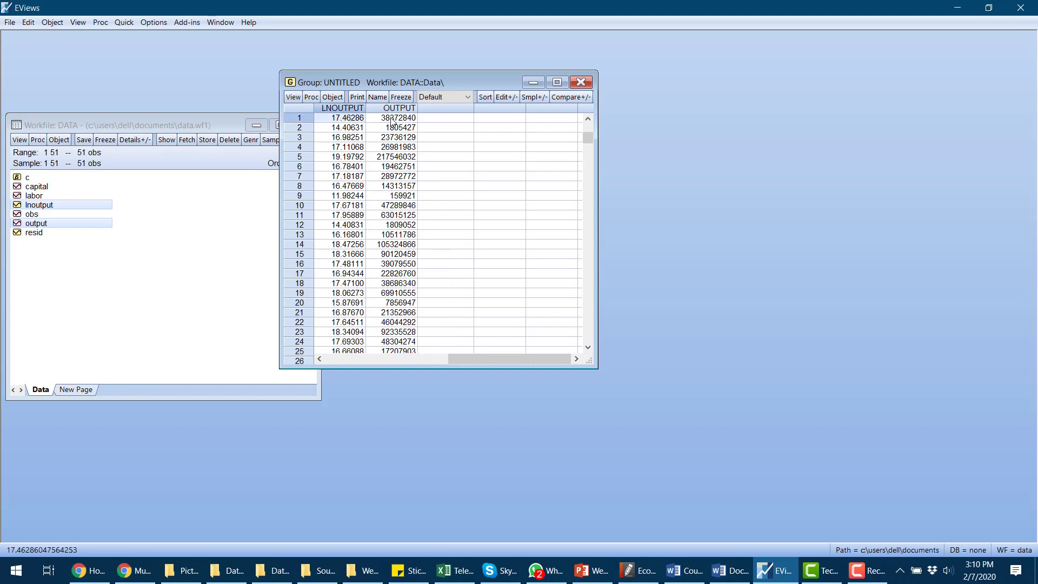
pyautogui.click(393, 119)
pyautogui.click(349, 128)
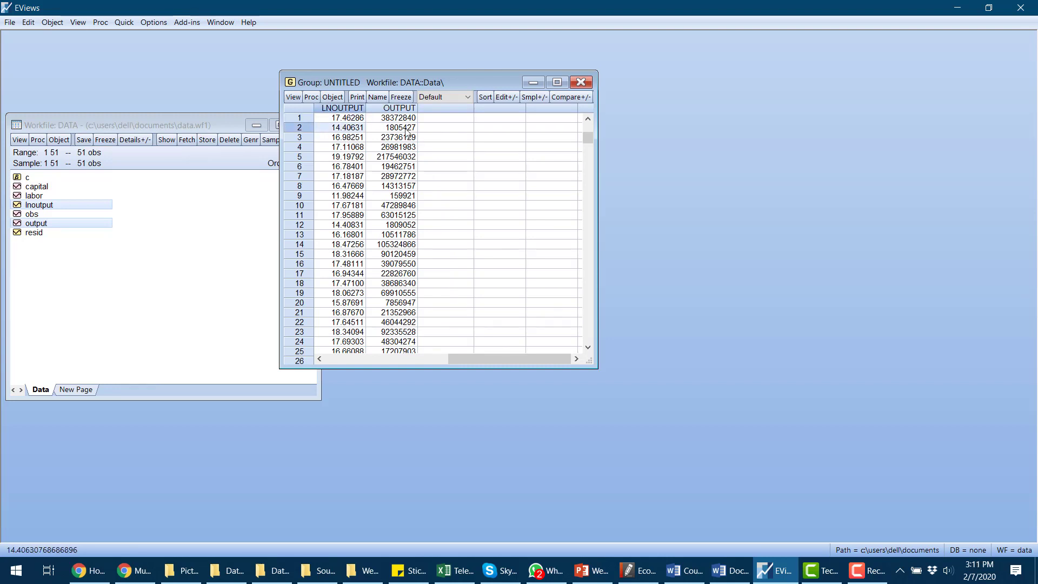
pyautogui.click(407, 128)
pyautogui.click(357, 147)
pyautogui.click(393, 147)
pyautogui.scroll(-6, 397, 270)
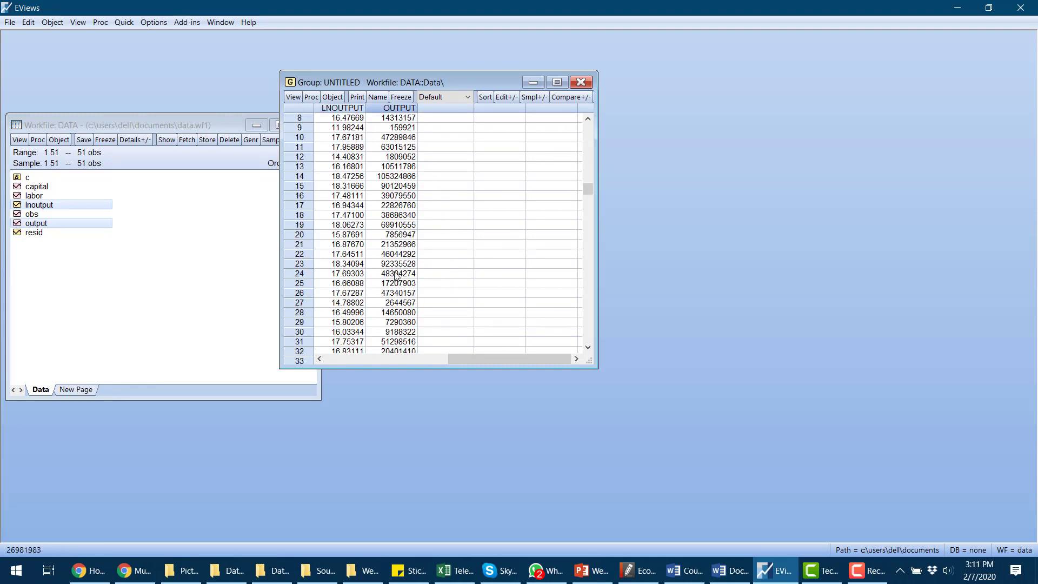
pyautogui.scroll(-3, 397, 285)
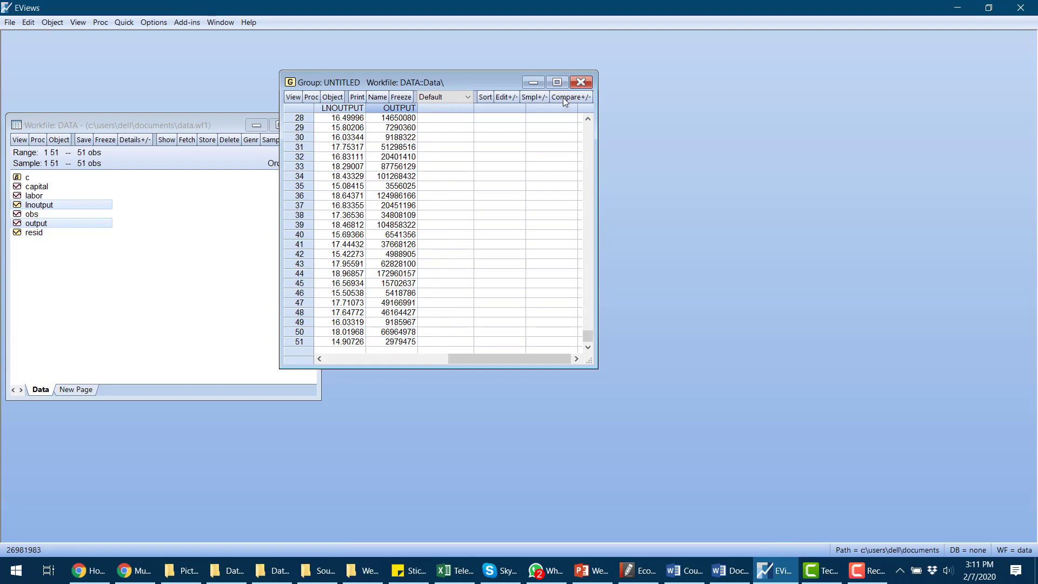
pyautogui.click(581, 83)
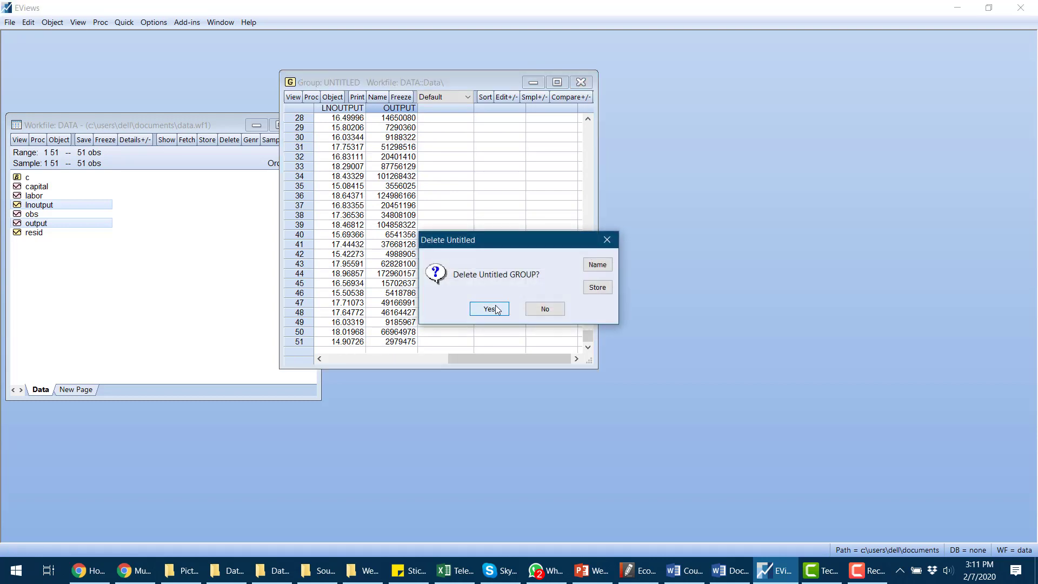
pyautogui.click(502, 311)
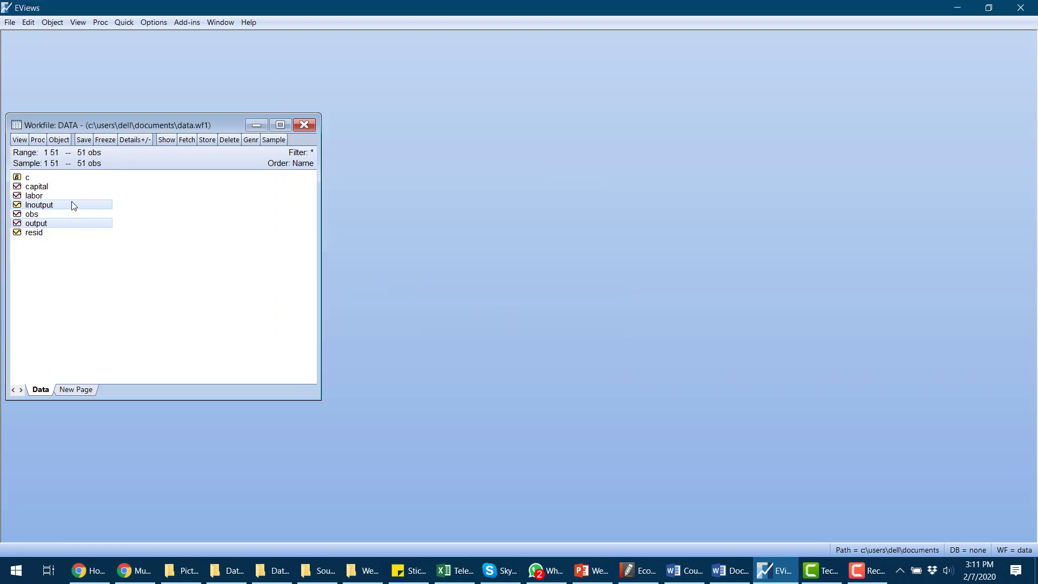
pyautogui.click(66, 139)
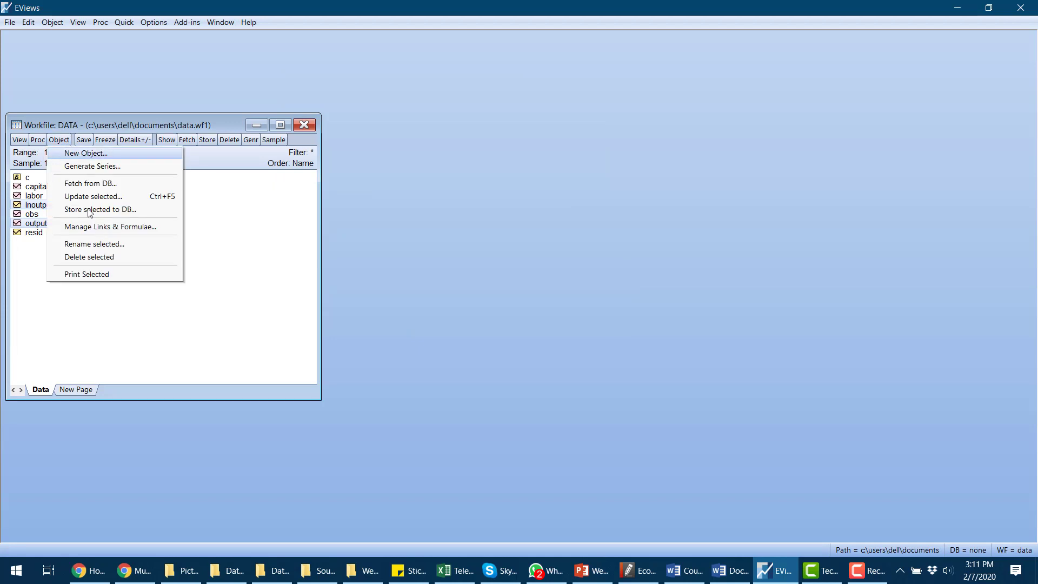
pyautogui.click(253, 303)
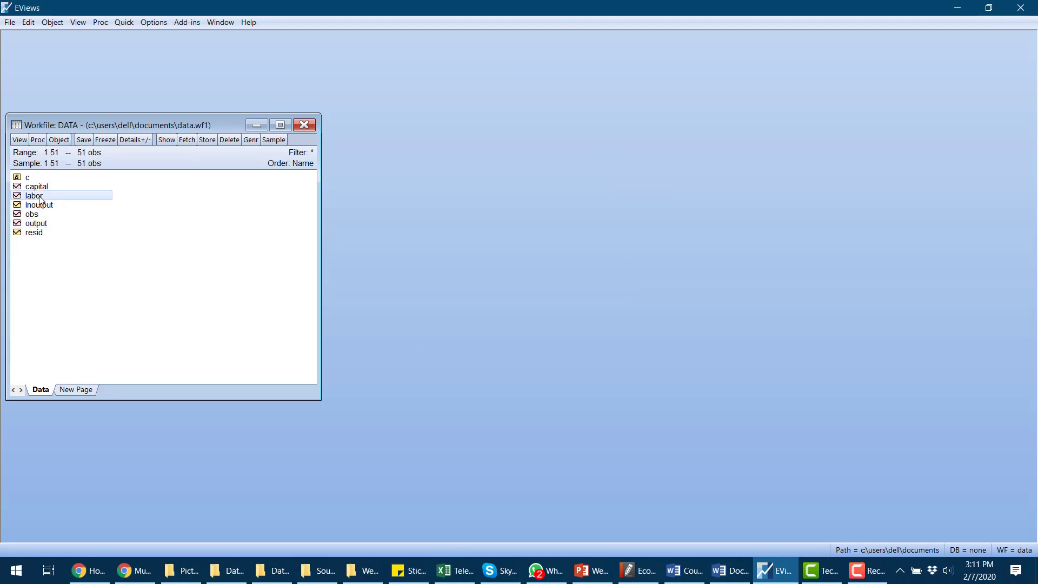
pyautogui.click(40, 196)
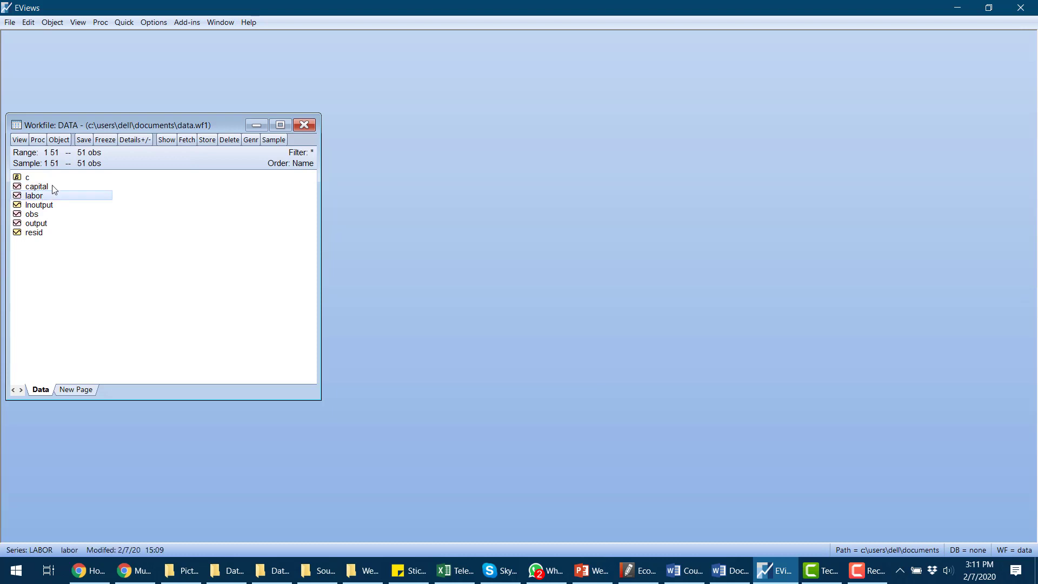
pyautogui.click(63, 141)
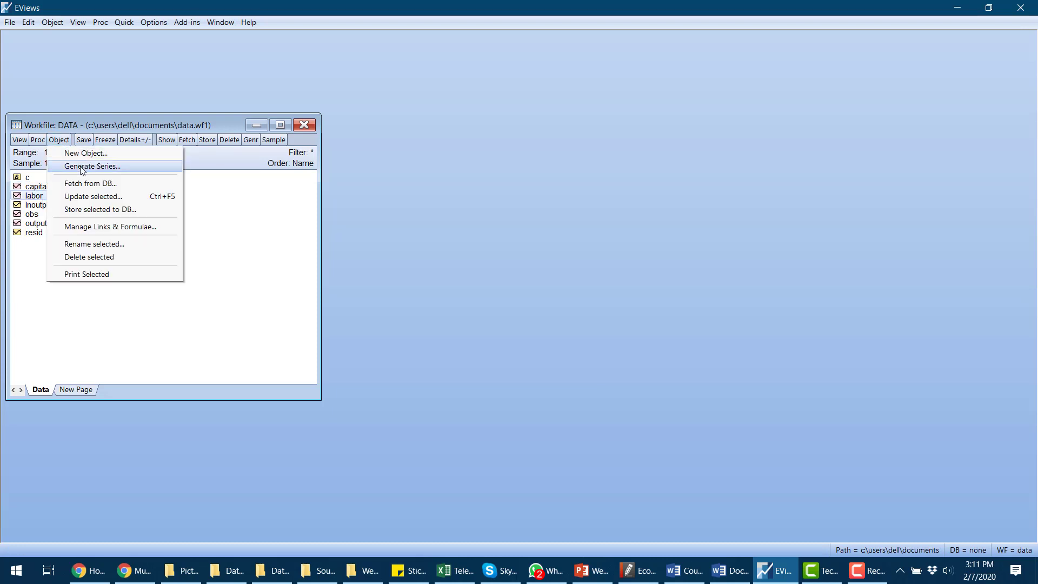
pyautogui.click(83, 168)
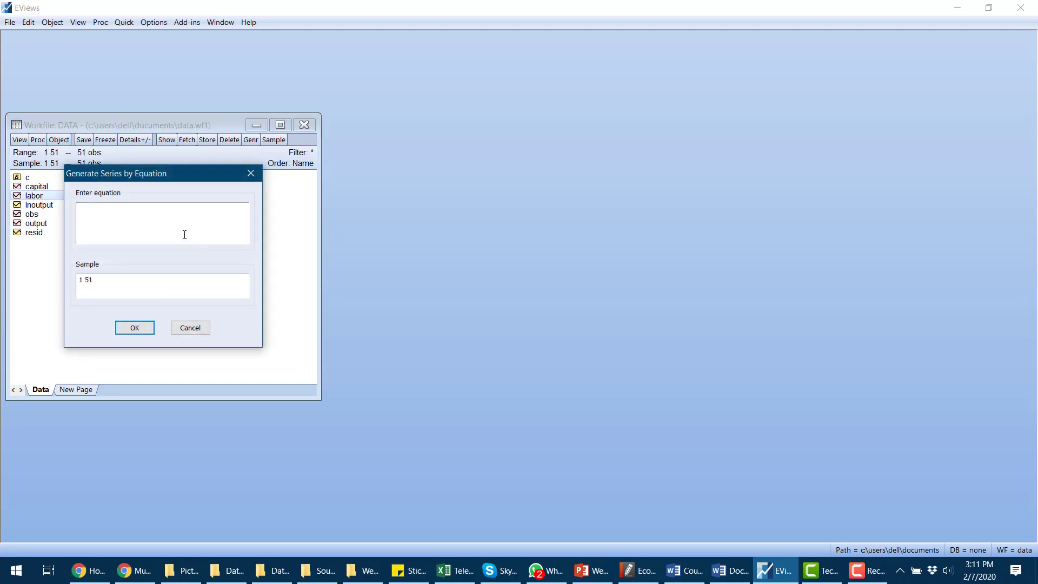
pyautogui.write('lnlabor = @log(labor)')
pyautogui.click(135, 327)
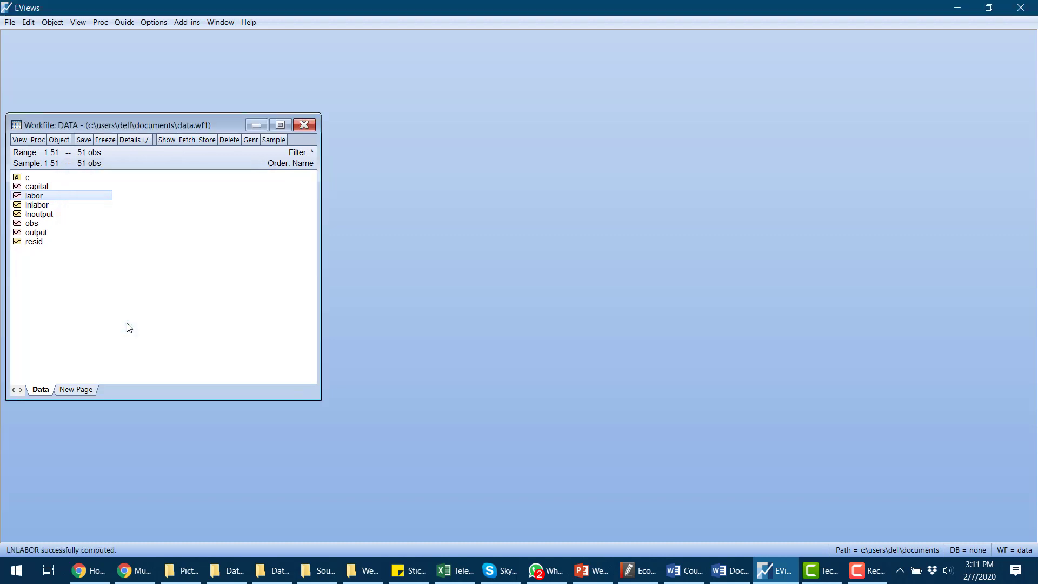
pyautogui.click(63, 141)
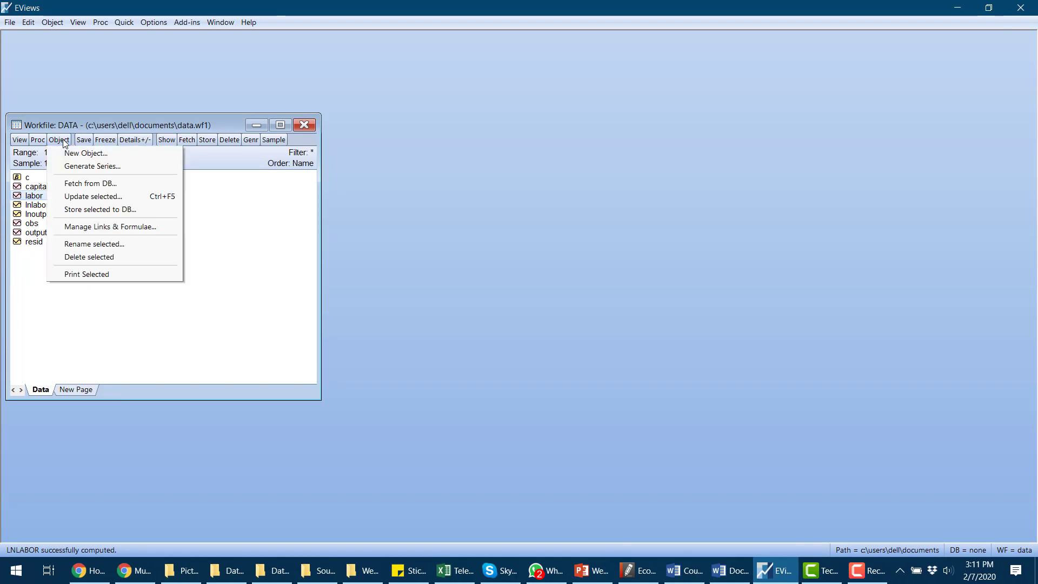
pyautogui.click(90, 166)
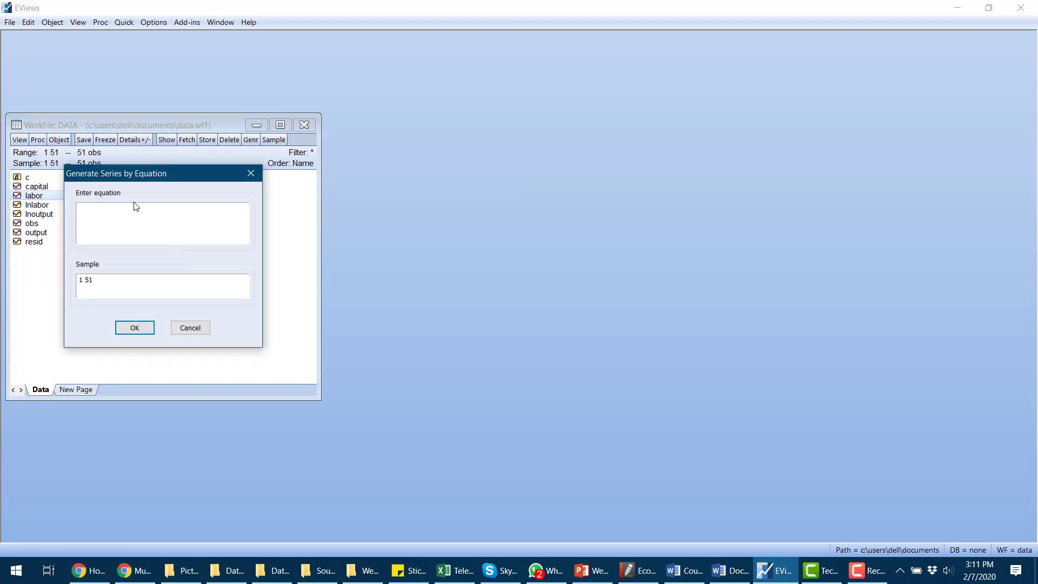
pyautogui.moveTo(130, 178); pyautogui.dragTo(194, 185)
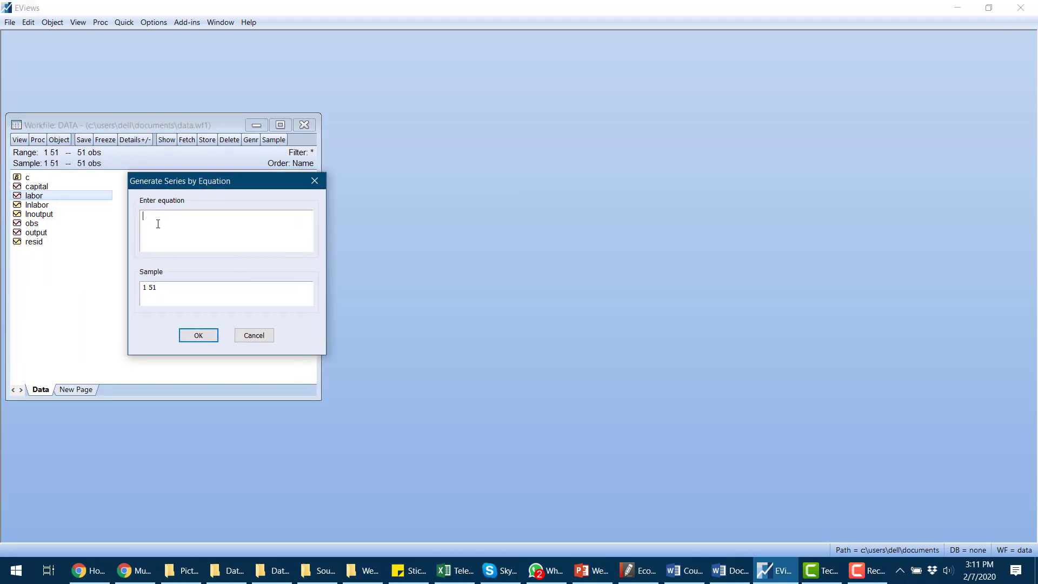
pyautogui.write('lncapital = @log(capital')
pyautogui.click(209, 334)
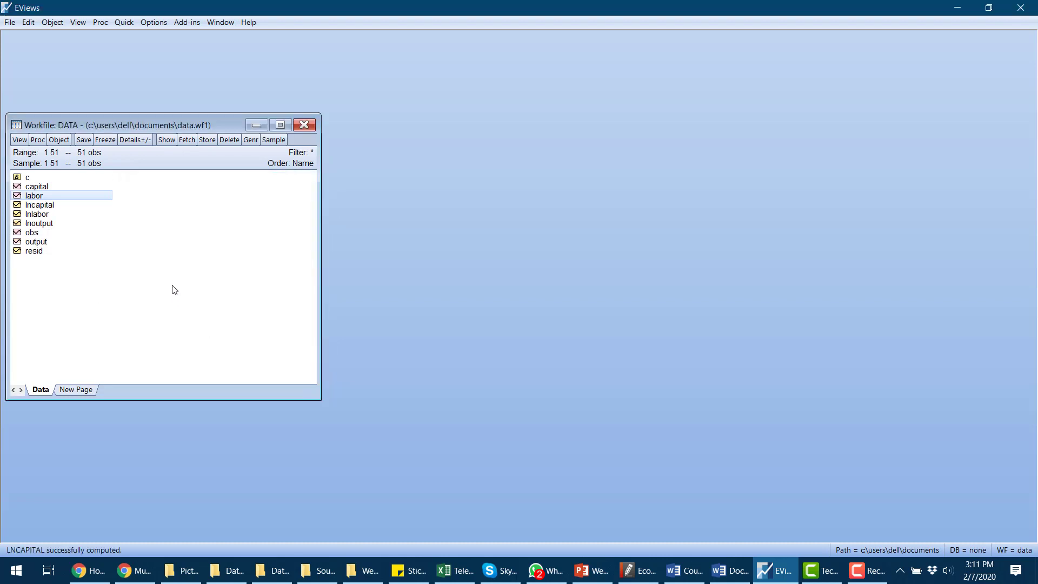
pyautogui.click(42, 225)
pyautogui.click(42, 214)
pyautogui.click(46, 206)
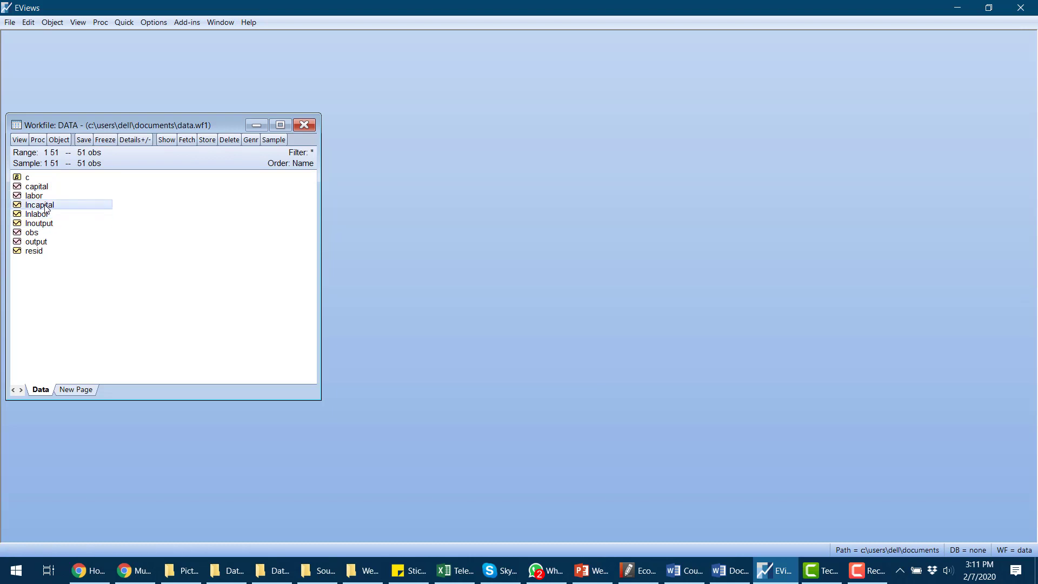
# Open lnoutput, lnlabor and lncapital together as an equation, with lnoutput as the dependent variable.
pyautogui.click(47, 226)
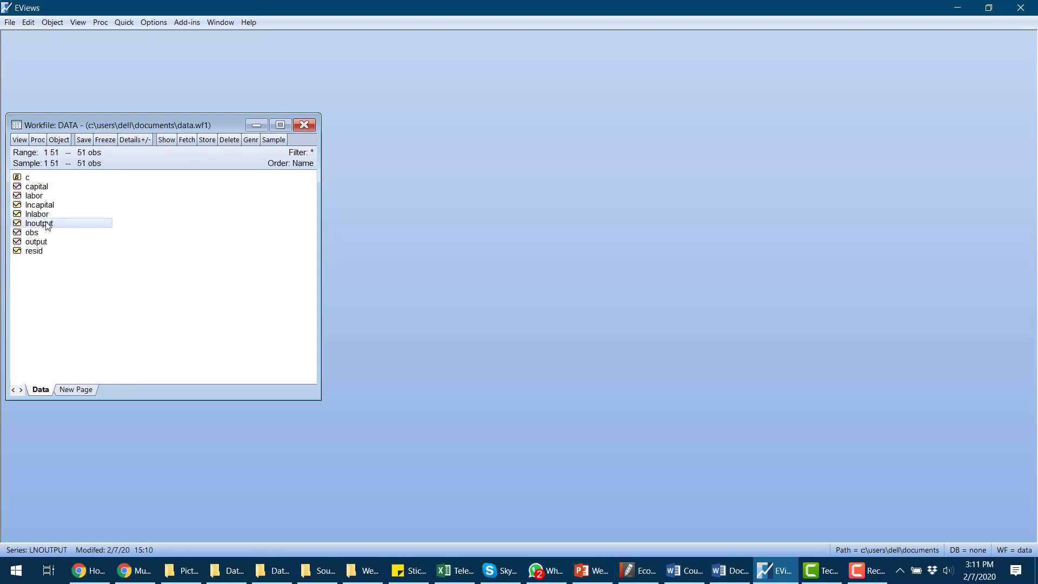
pyautogui.click(47, 215)
pyautogui.keyDown('ctrl'); pyautogui.click(47, 209); pyautogui.keyUp('ctrl')
pyautogui.rightClick(47, 210)
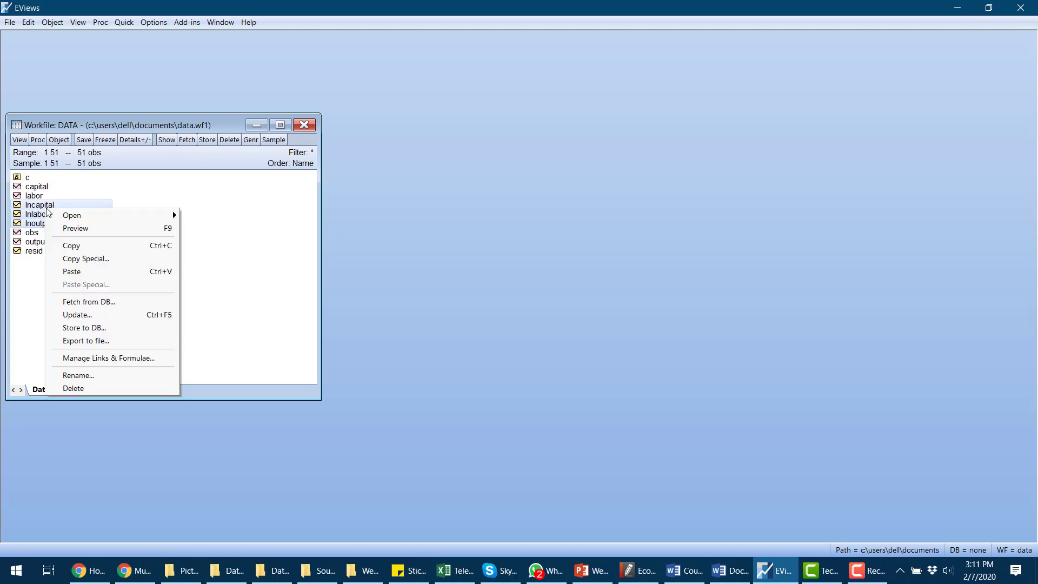
pyautogui.moveTo(75, 216)
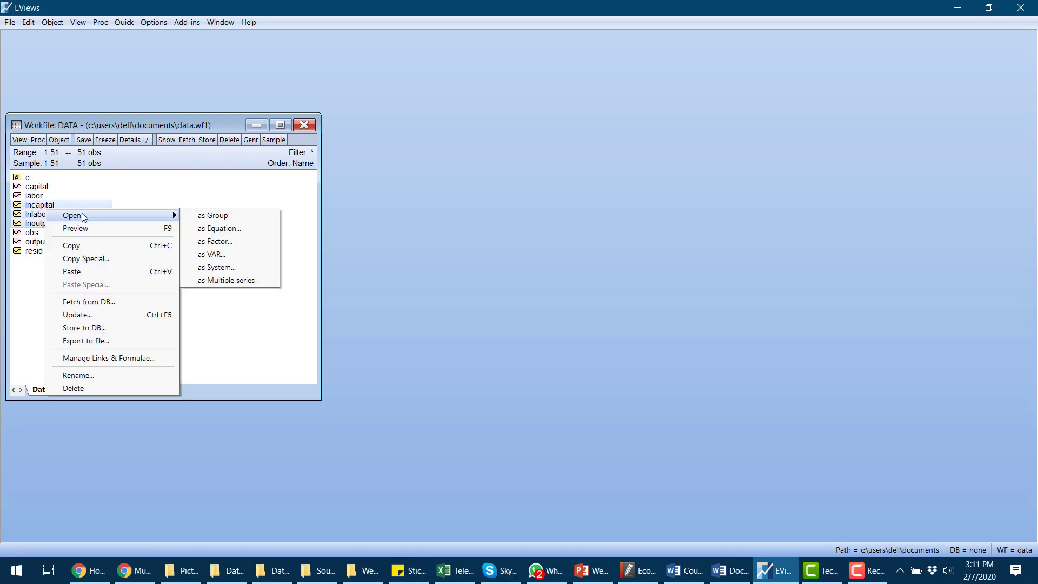
pyautogui.click(250, 229)
pyautogui.click(491, 252)
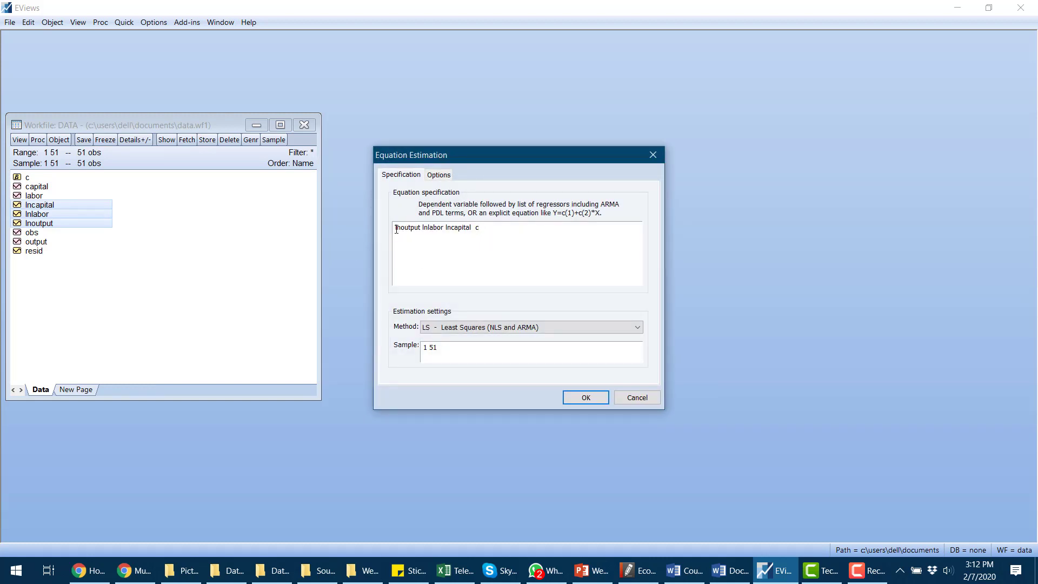
# Move the constant c directly after lnoutput in the specification and estimate the equation by least squares for sample 1 51.
pyautogui.moveTo(395, 228); pyautogui.dragTo(422, 229)
pyautogui.click(426, 242)
pyautogui.moveTo(423, 227); pyautogui.dragTo(476, 228)
pyautogui.press('Delete')
pyautogui.write('c')
pyautogui.moveTo(428, 227); pyautogui.dragTo(475, 227)
pyautogui.click(481, 227)
pyautogui.moveTo(437, 350); pyautogui.dragTo(419, 351)
pyautogui.click(470, 353)
pyautogui.click(587, 398)
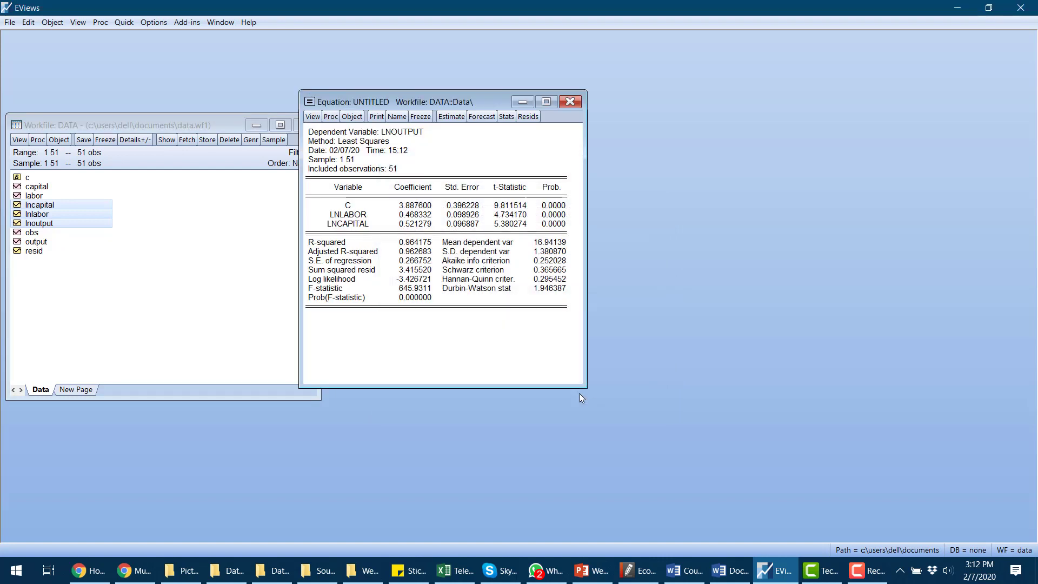
pyautogui.moveTo(362, 101); pyautogui.dragTo(214, 76)
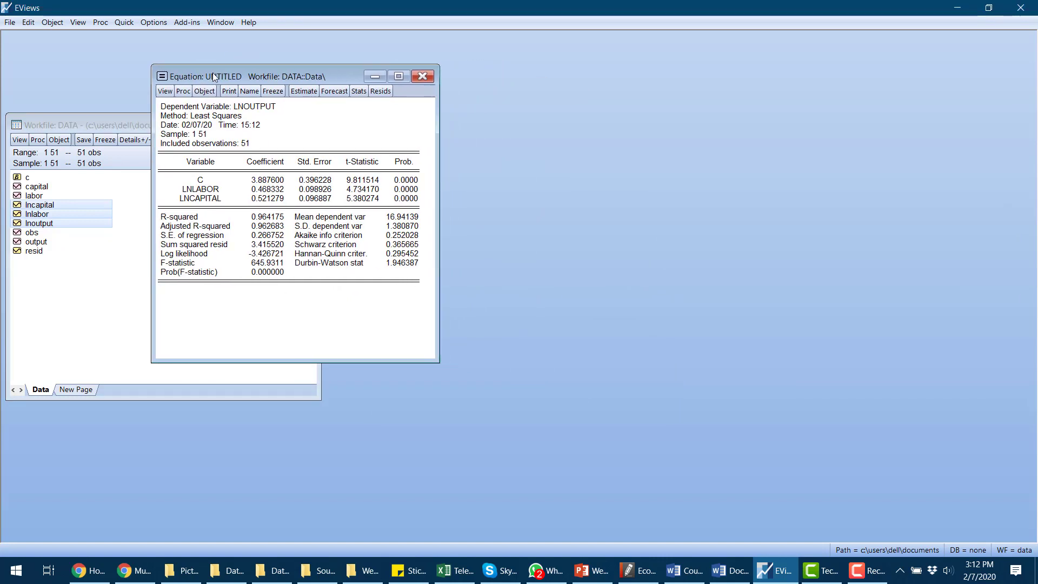